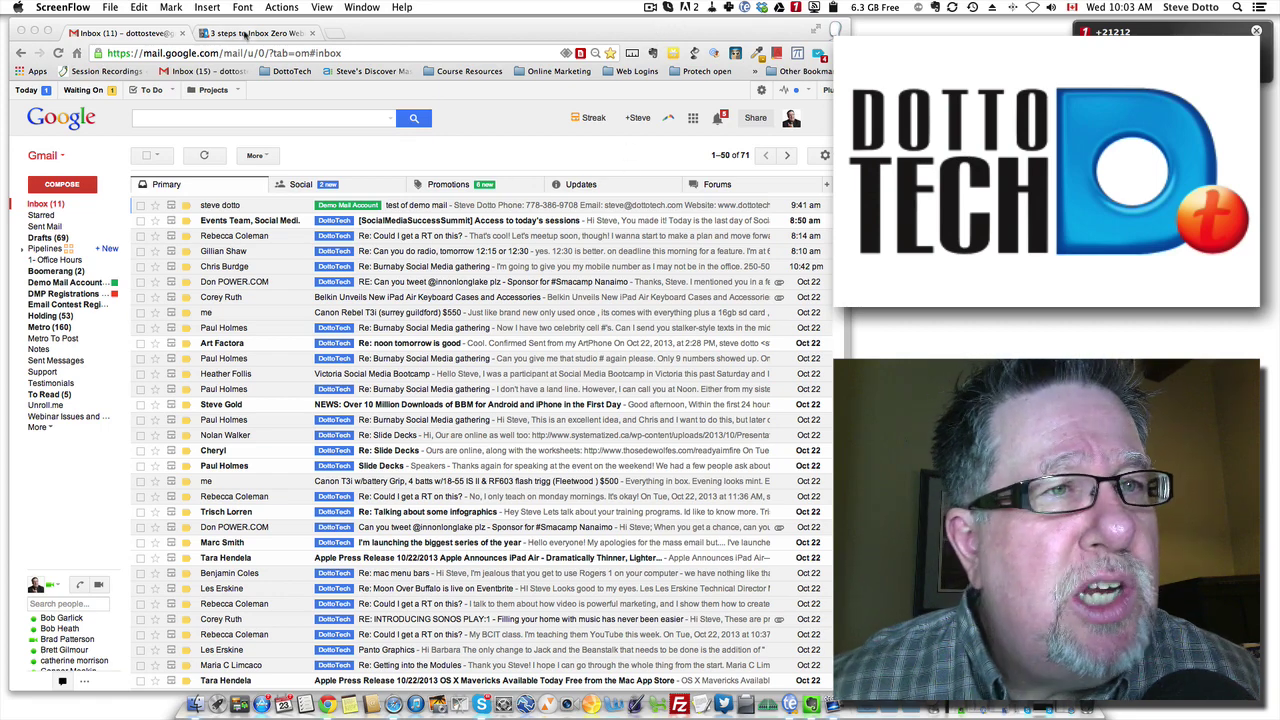
Step: Show the DottoTech 'Inbox Zero' webinar registration page and focus its first-name field
{"action": "key", "text": "ctrl+Tab"}
{"action": "left_click", "coordinate": [615, 400]}
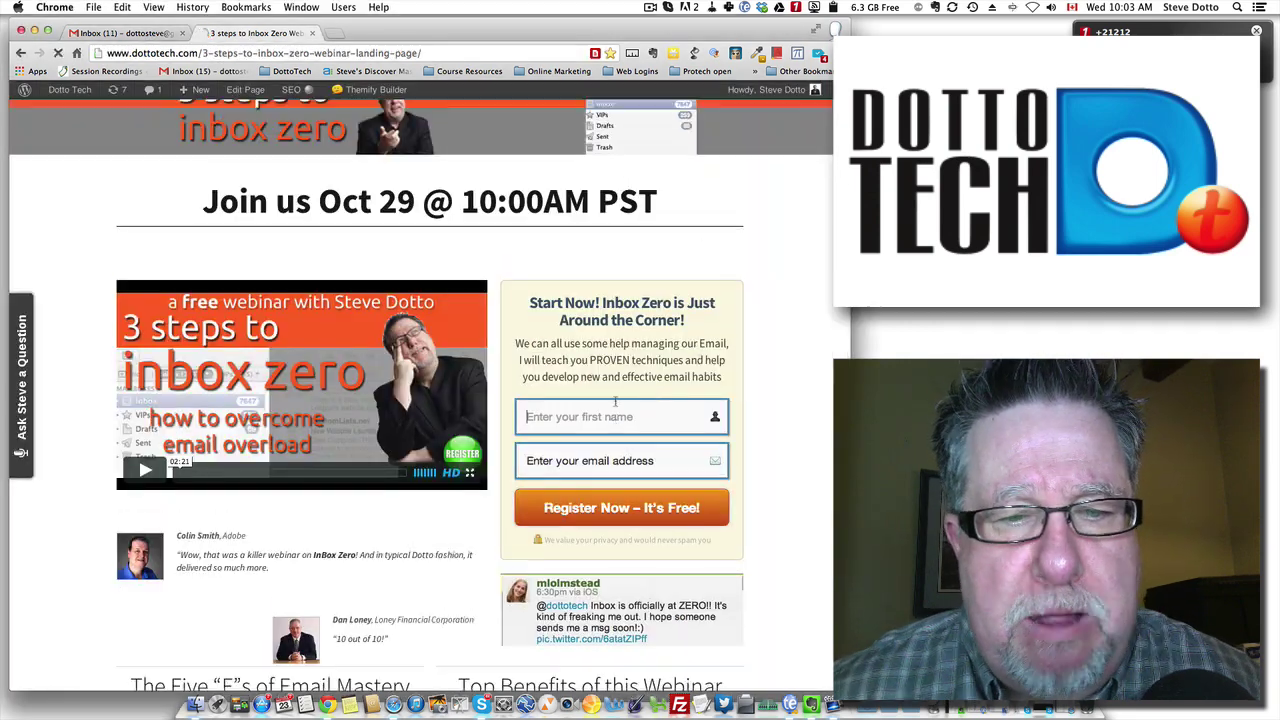
{"action": "scroll", "coordinate": [650, 403], "scroll_direction": "down", "scroll_amount": 1}
{"action": "scroll", "coordinate": [649, 403], "scroll_direction": "down", "scroll_amount": 2}
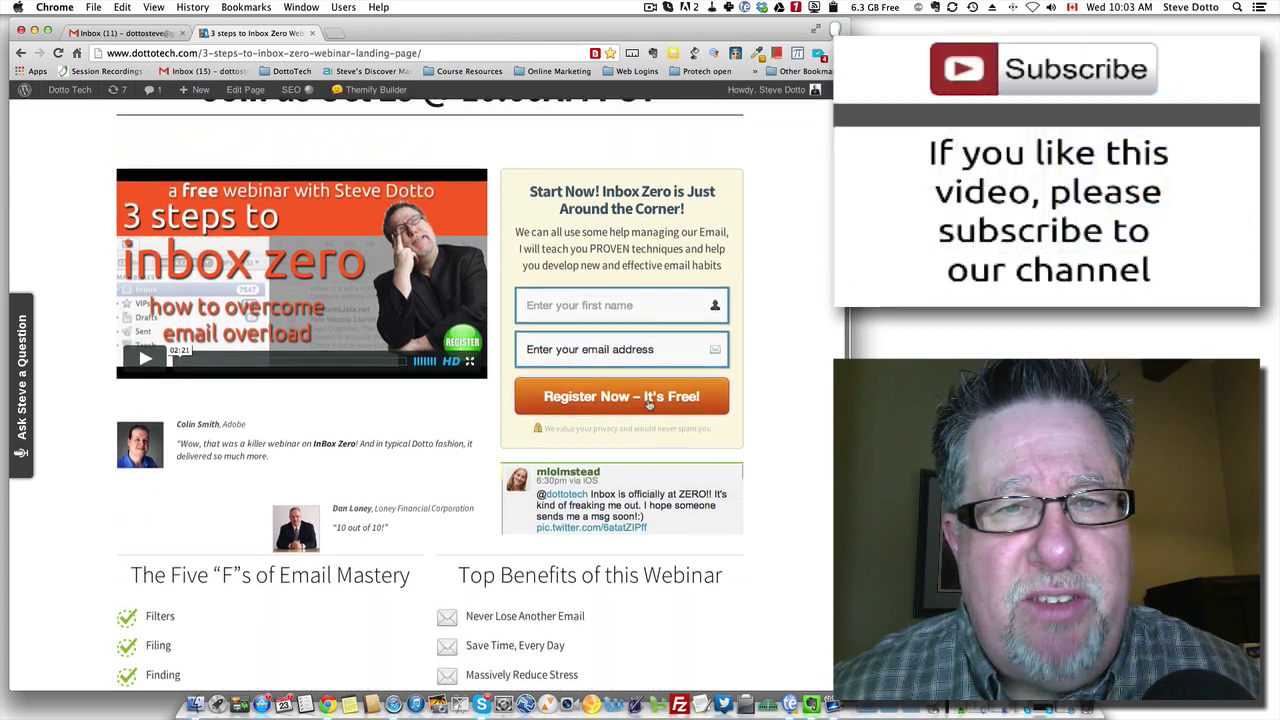
{"action": "scroll", "coordinate": [649, 403], "scroll_direction": "up", "scroll_amount": 2}
{"action": "scroll", "coordinate": [650, 402], "scroll_direction": "up", "scroll_amount": 1}
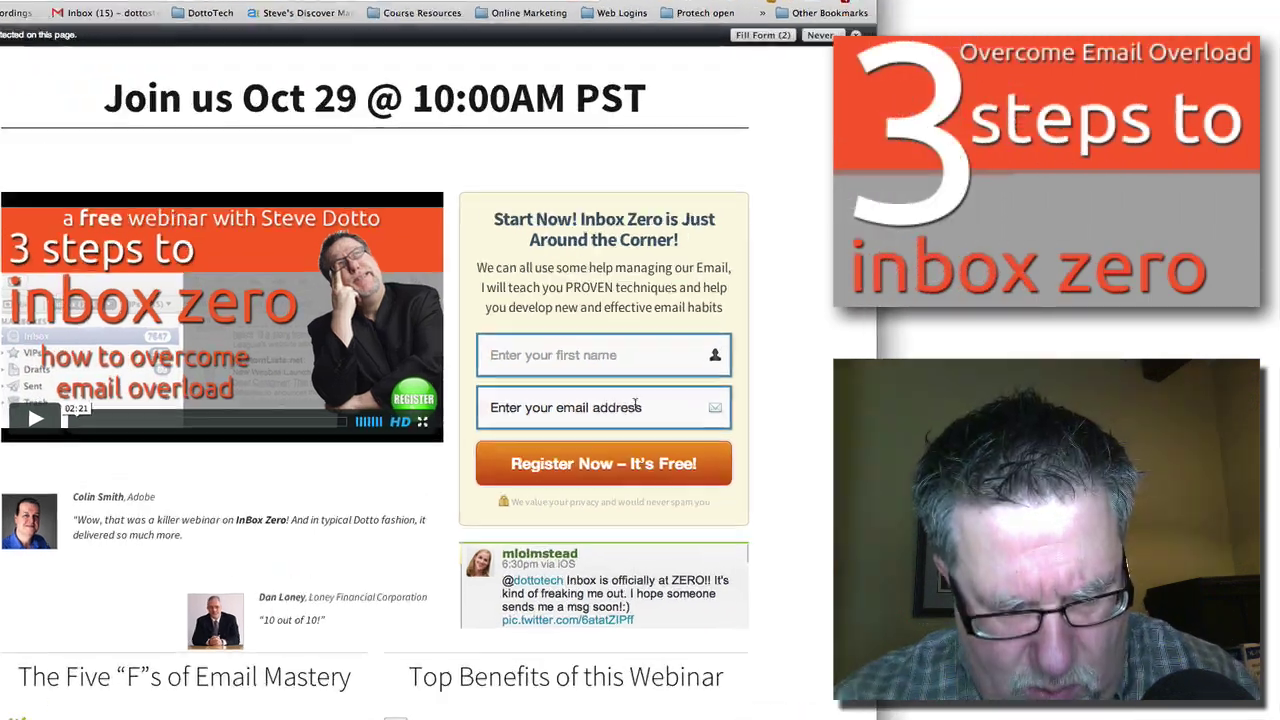
Step: Fill in a first name and the plus-addressed news alias email, then submit the registration
{"action": "type", "text": "steve"}
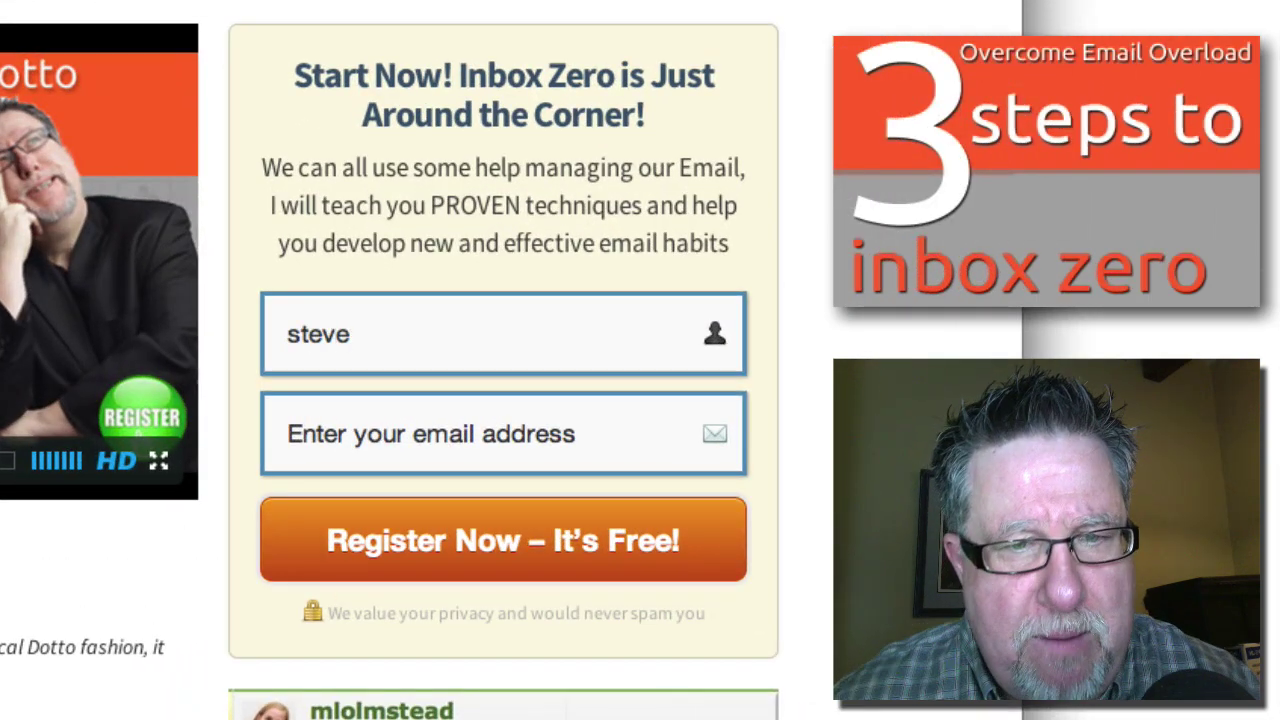
{"action": "left_click", "coordinate": [434, 433]}
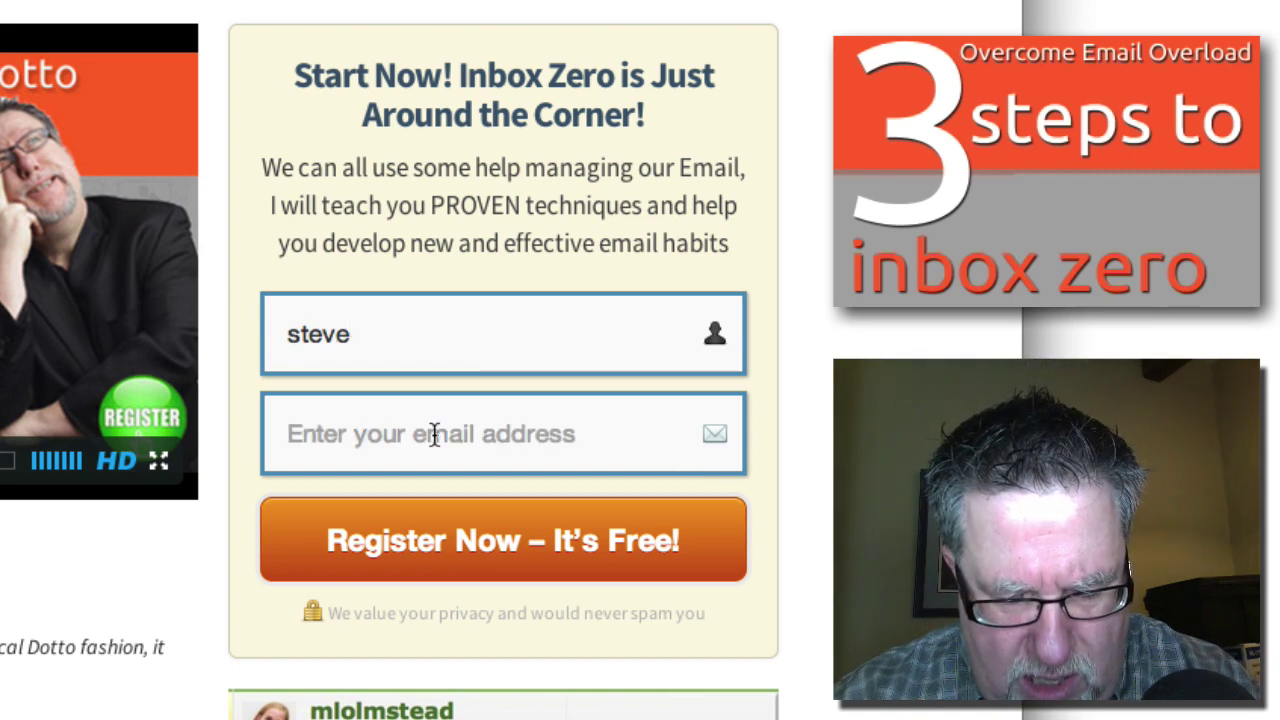
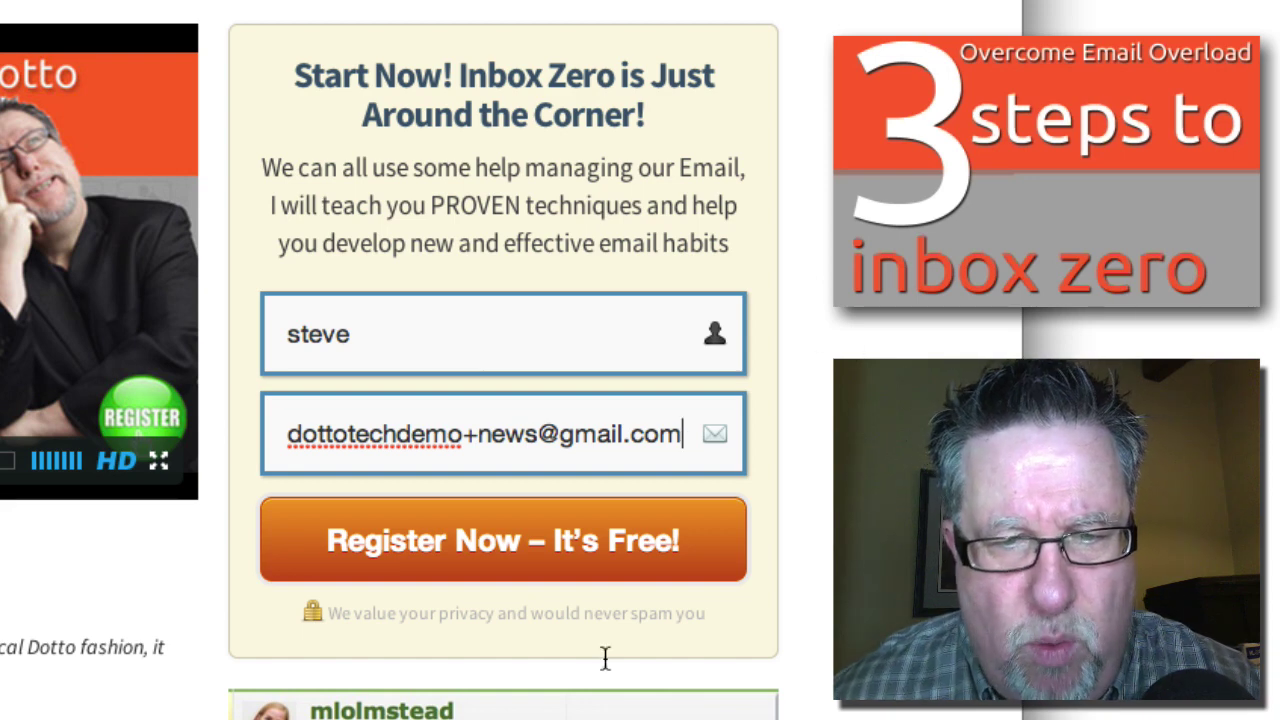
{"action": "left_click", "coordinate": [513, 546]}
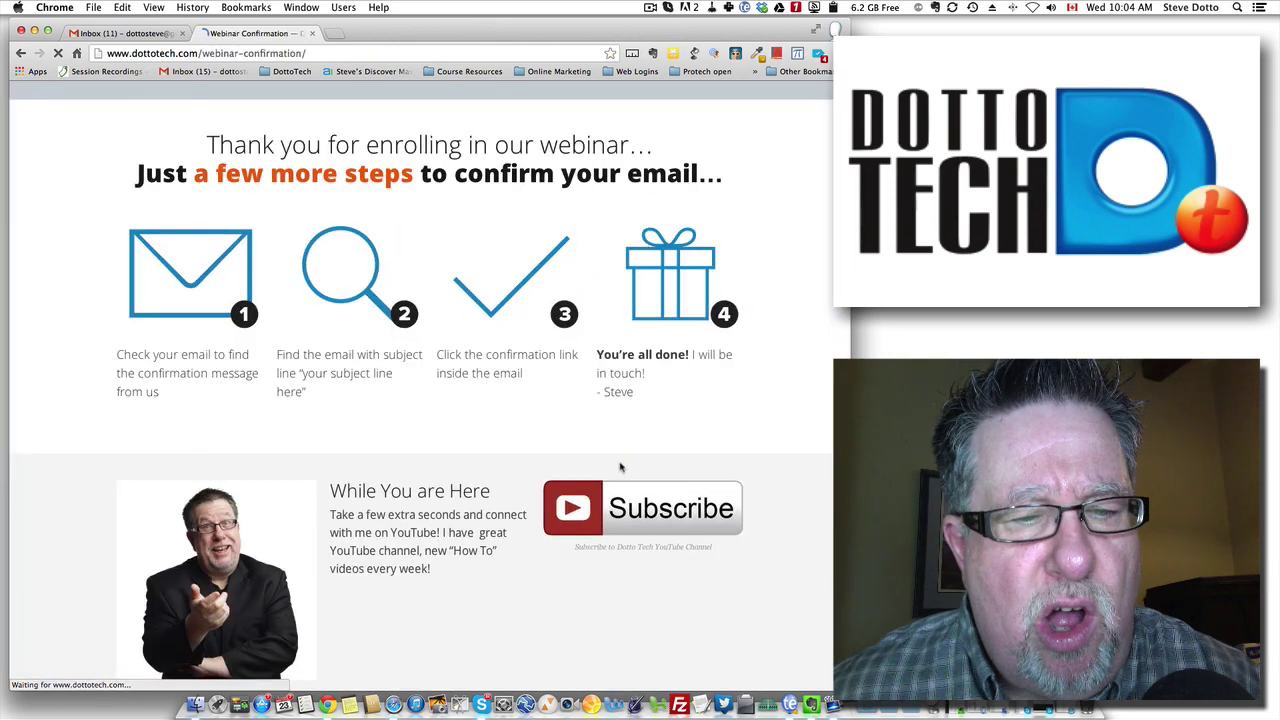
Step: Refresh Gmail and show the Updates category containing the enrollment confirmation email
{"action": "left_click", "coordinate": [126, 35]}
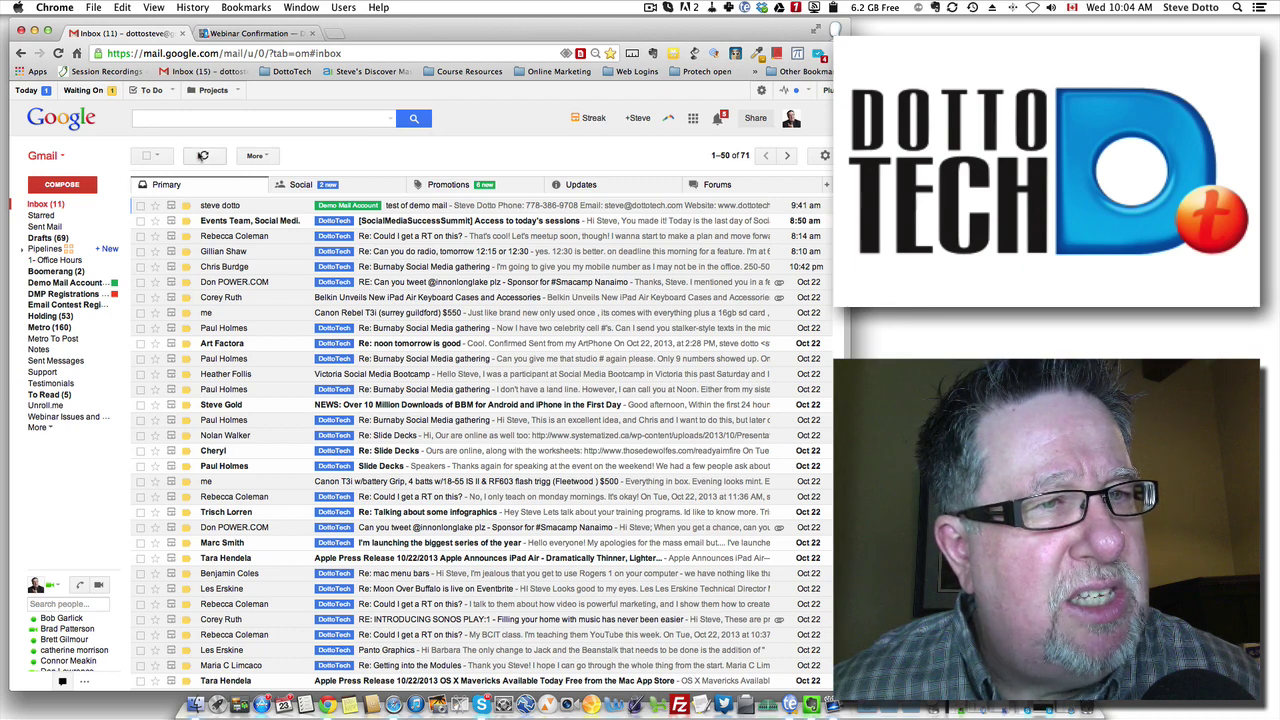
{"action": "left_click", "coordinate": [203, 156]}
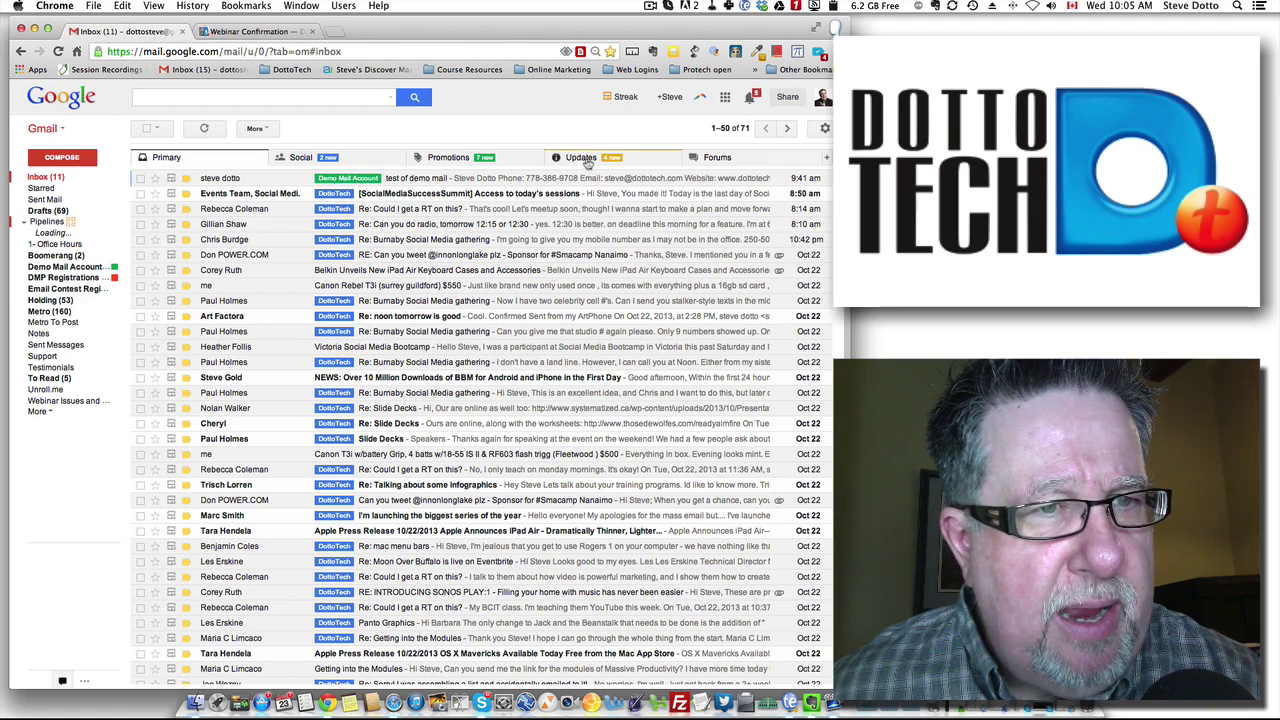
{"action": "left_click", "coordinate": [586, 163]}
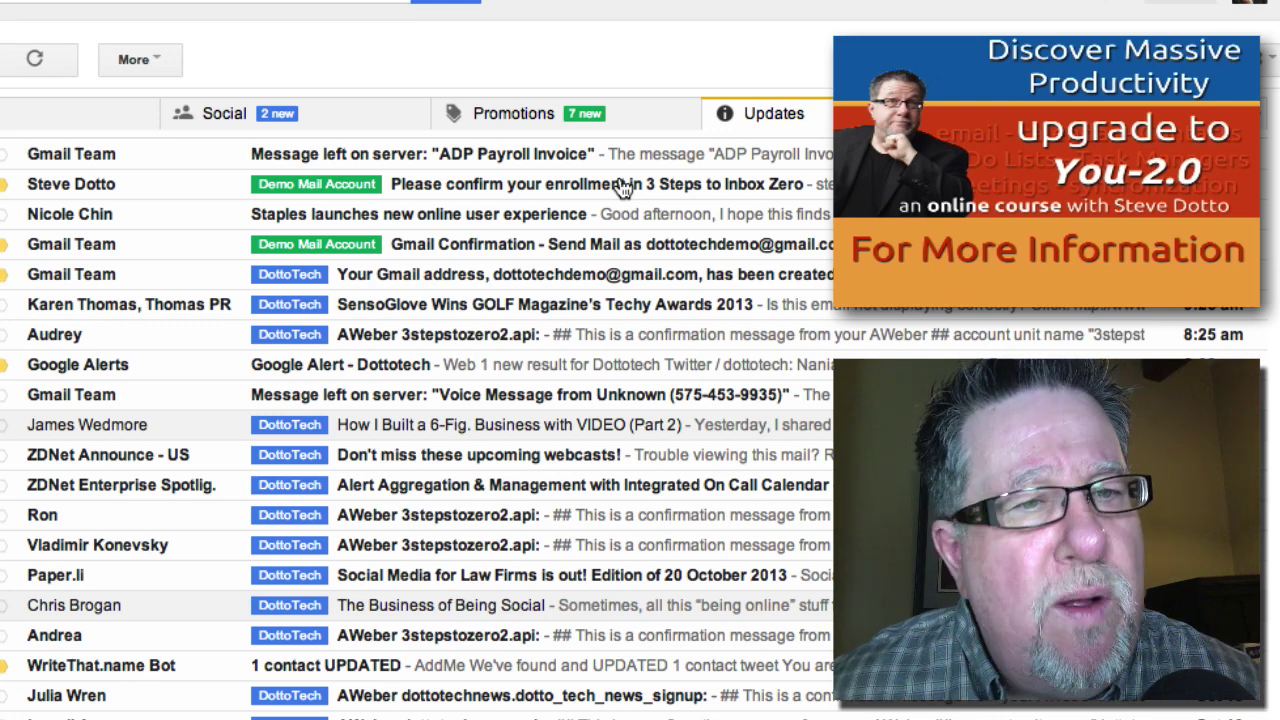
Step: Start a 'Filter messages like these' filter from the enrollment confirmation email
{"action": "left_click", "coordinate": [622, 187]}
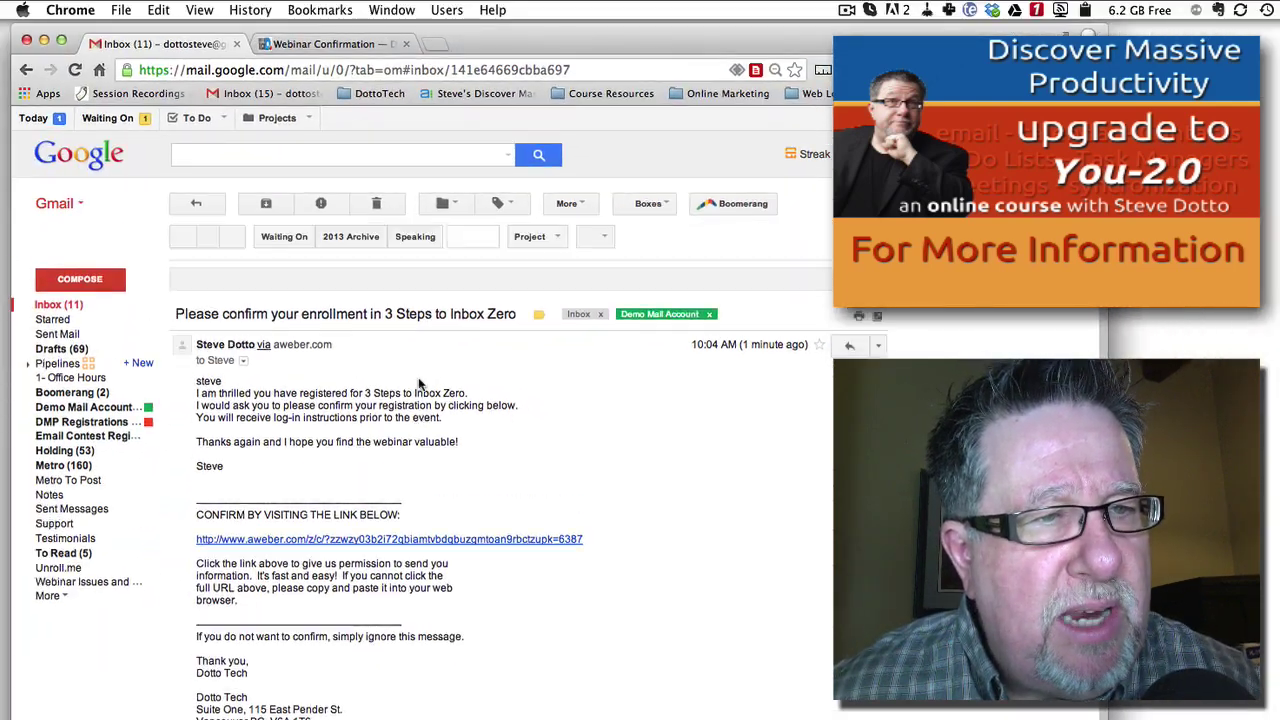
{"action": "left_click", "coordinate": [583, 204]}
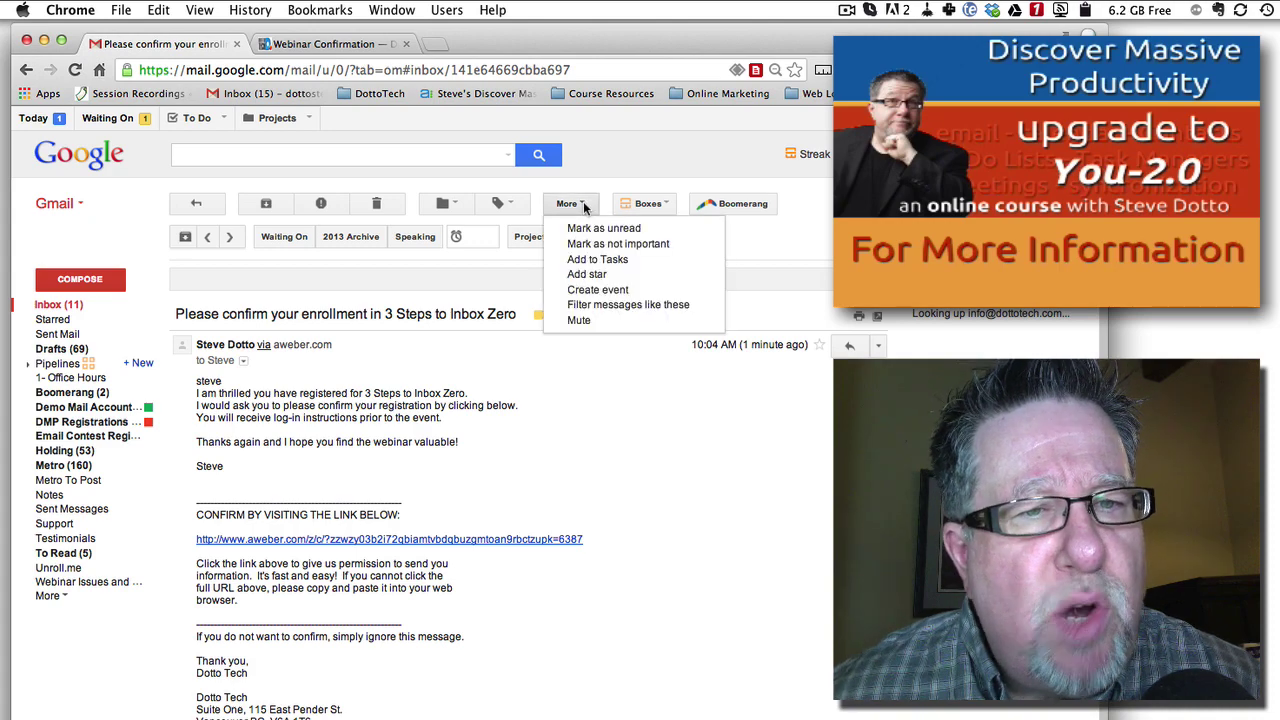
{"action": "left_click", "coordinate": [603, 308]}
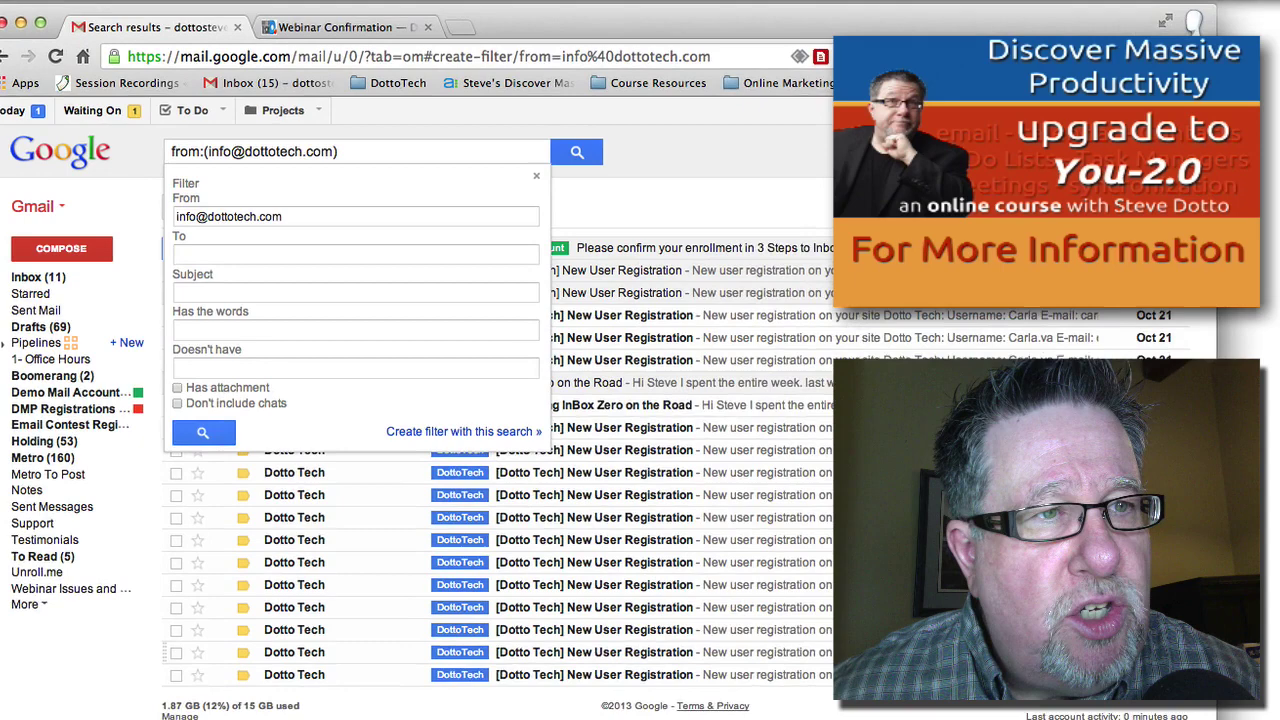
Step: Clear the From criterion and set the To criterion to the plus-addressed news alias
{"action": "left_click_drag", "start_coordinate": [317, 226], "coordinate": [69, 229]}
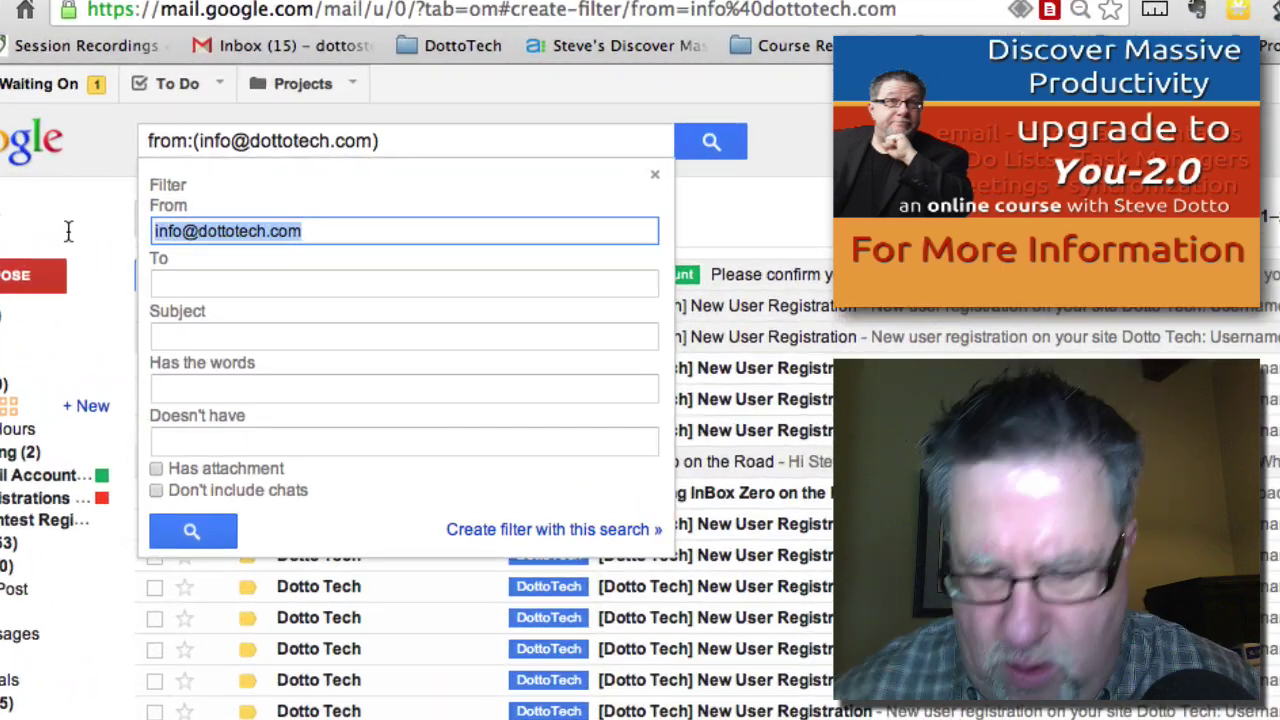
{"action": "key", "text": "BackSpace"}
{"action": "left_click", "coordinate": [185, 278]}
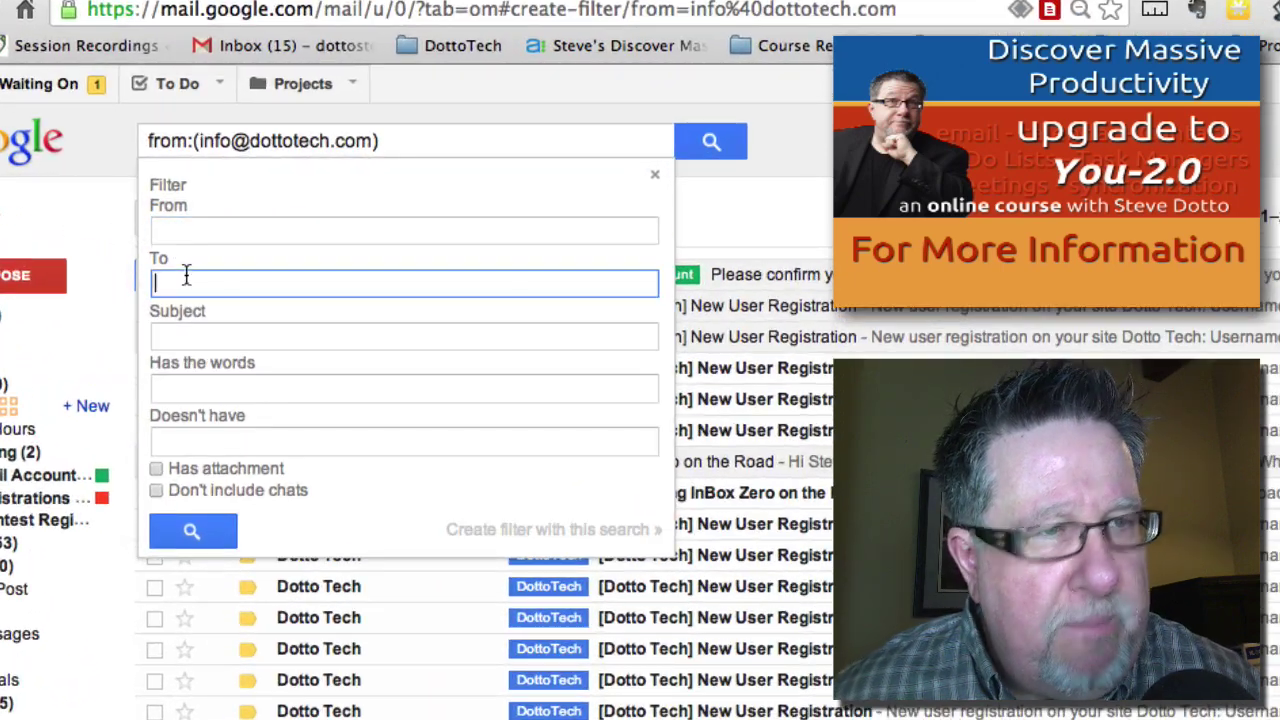
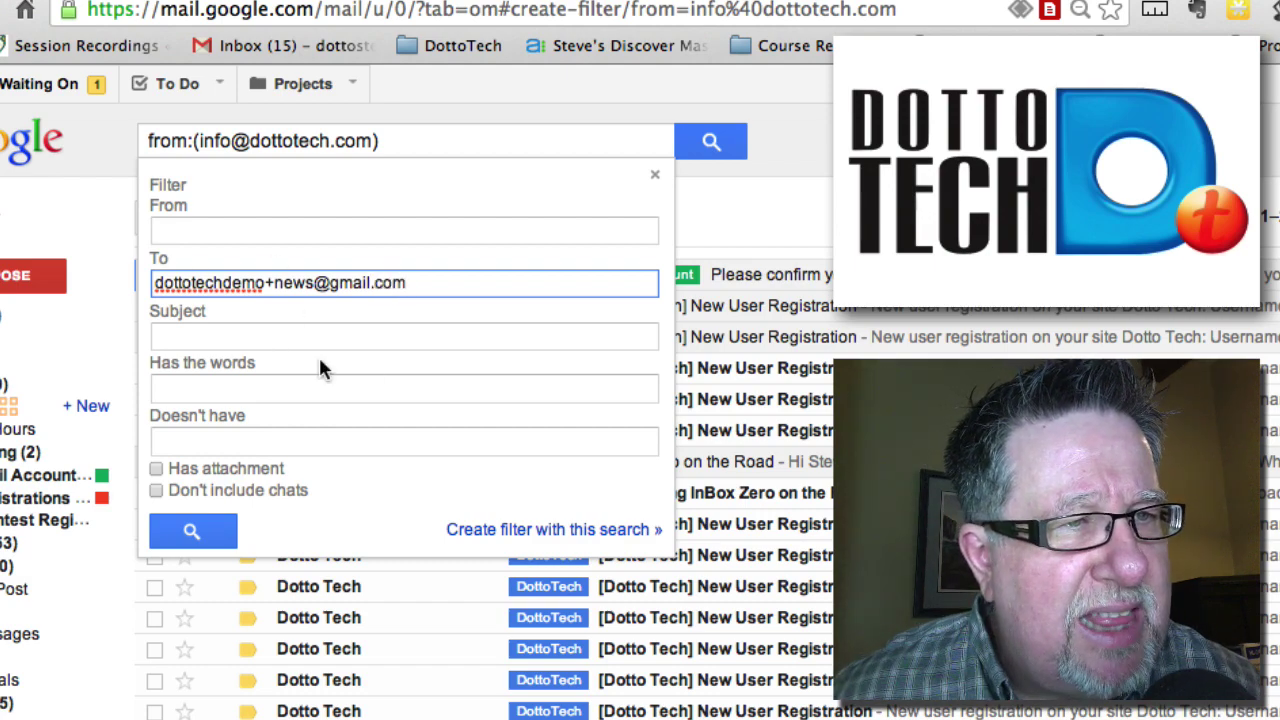
Step: Set the filter actions: apply the Demo Mail Account label and Skip the Inbox (Archive it)
{"action": "left_click", "coordinate": [566, 532]}
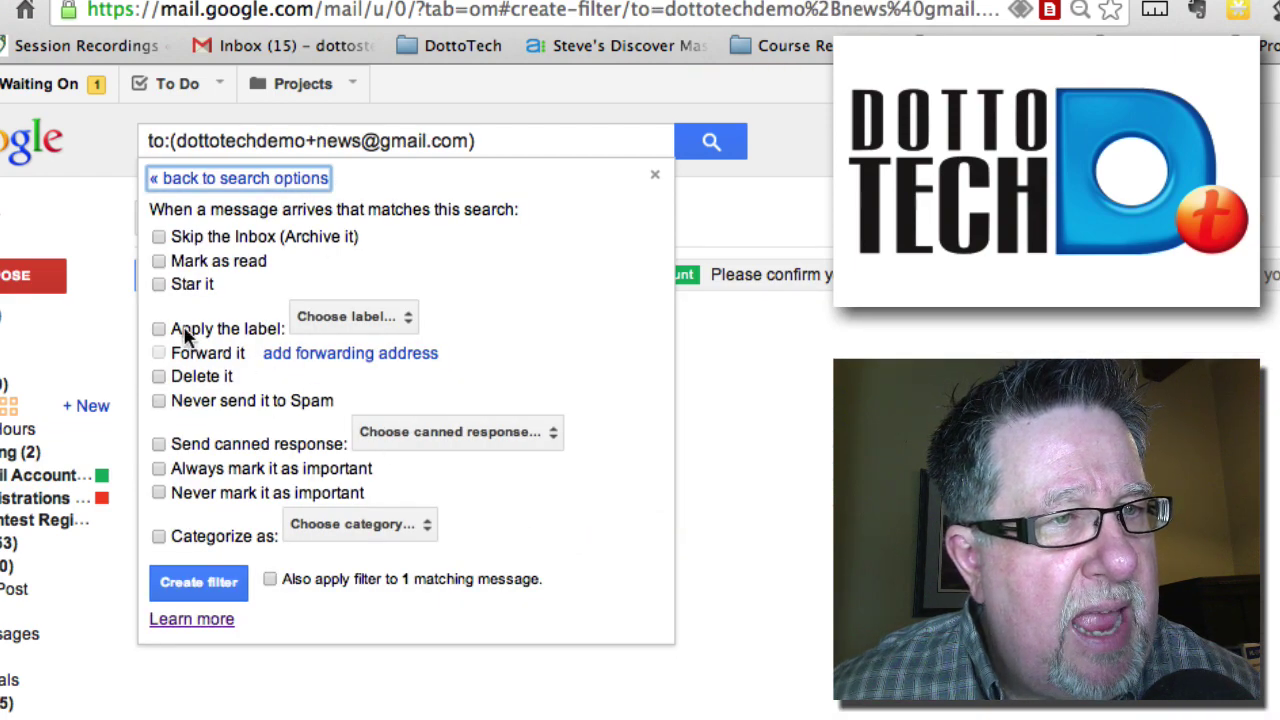
{"action": "left_click", "coordinate": [158, 330]}
{"action": "left_click", "coordinate": [335, 313]}
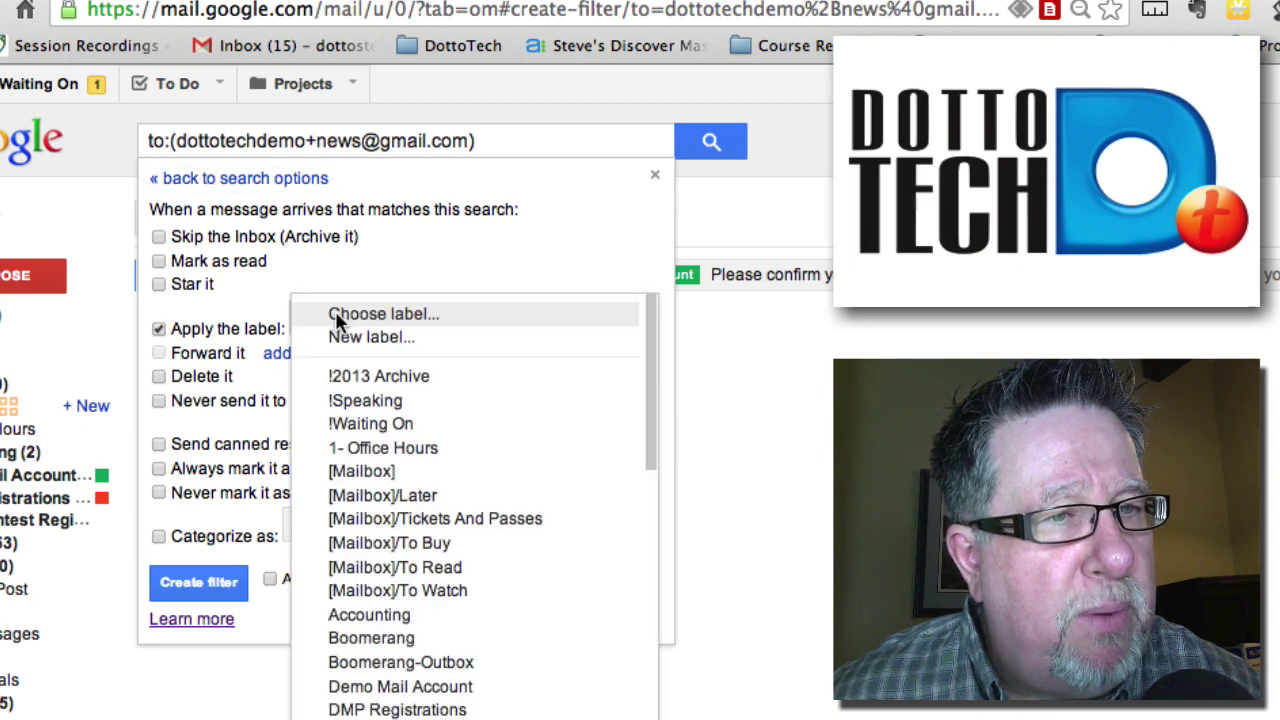
{"action": "left_click", "coordinate": [506, 686]}
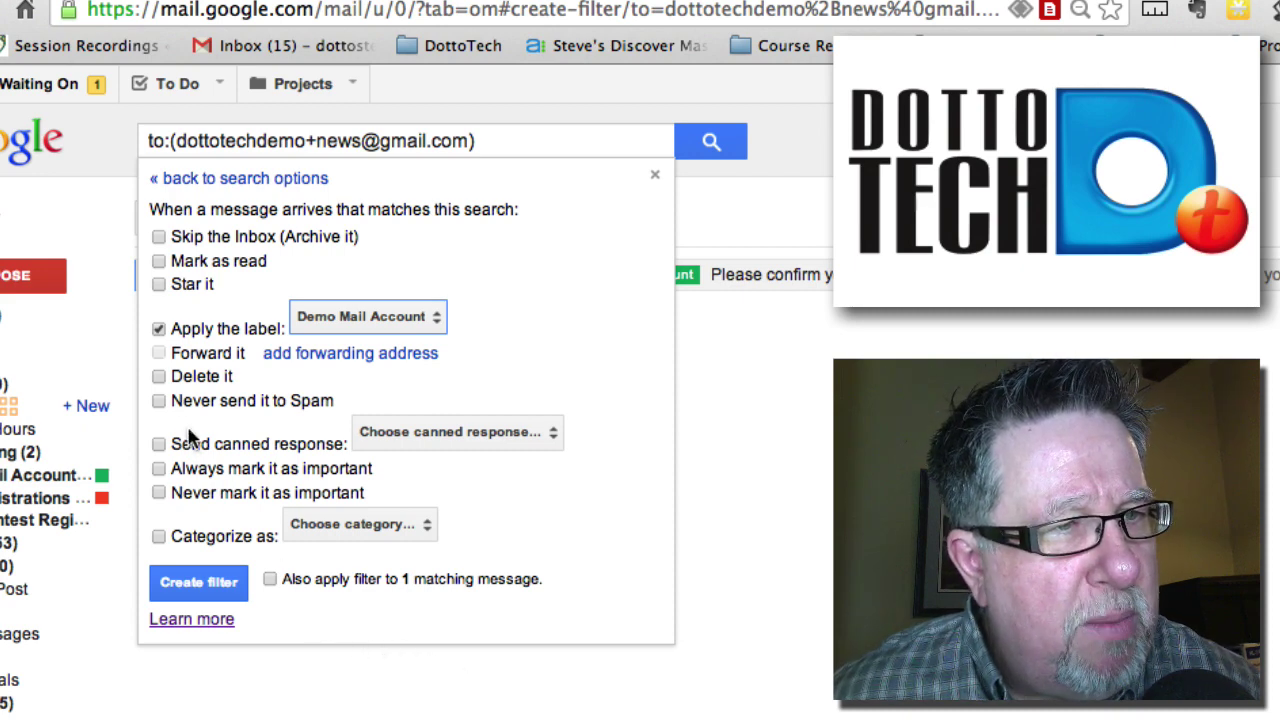
{"action": "left_click", "coordinate": [157, 234]}
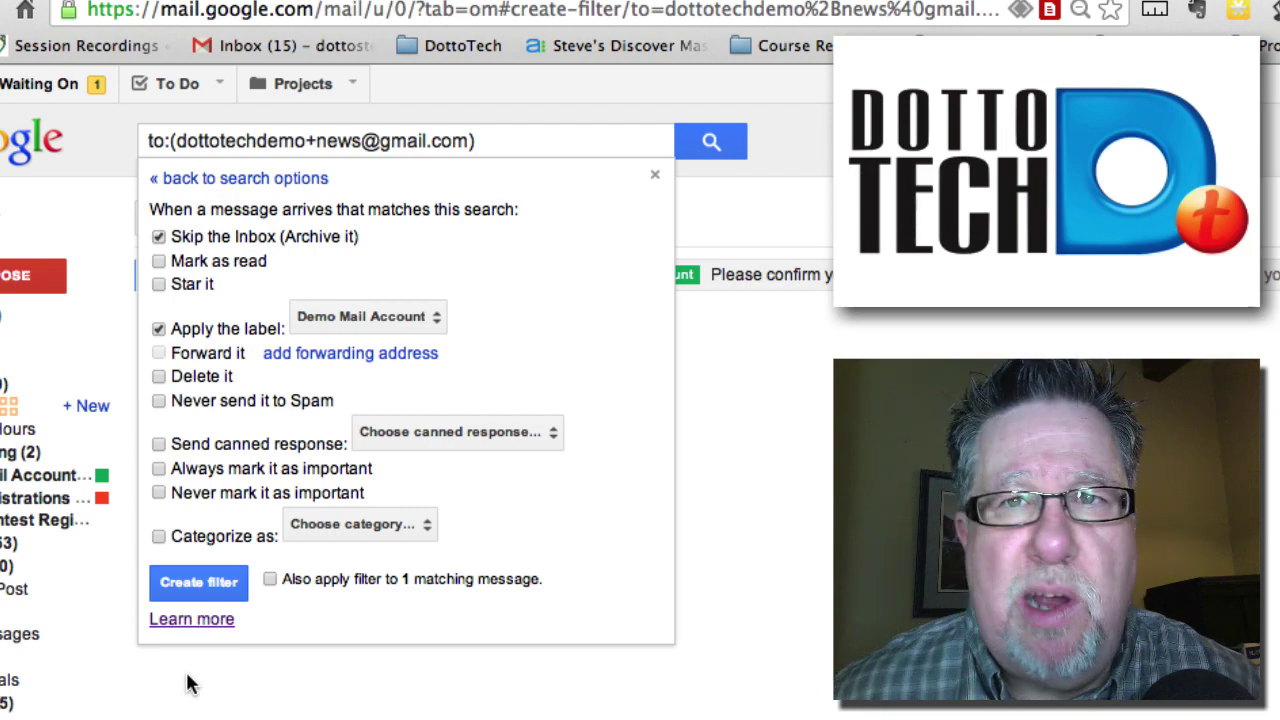